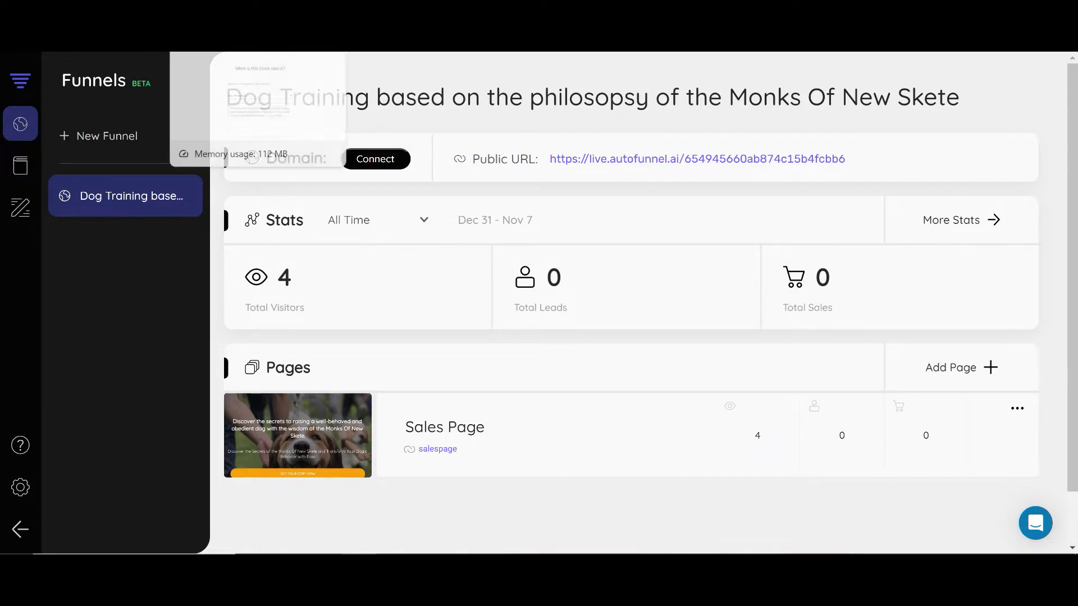
Step: Switch to the browser tab with the filled-in 'What is this book about?' form
{"action": "left_click", "coordinate": [236, 39]}
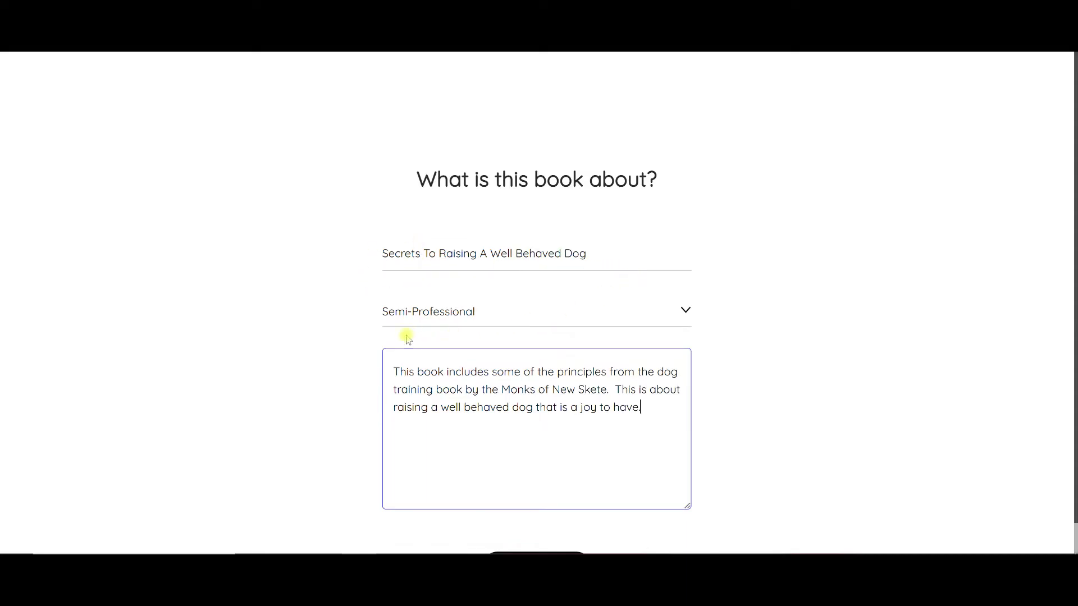
{"action": "left_click", "coordinate": [683, 310]}
{"action": "scroll", "coordinate": [581, 375], "scroll_direction": "down", "scroll_amount": 5}
{"action": "scroll", "coordinate": [583, 375], "scroll_direction": "down", "scroll_amount": 10}
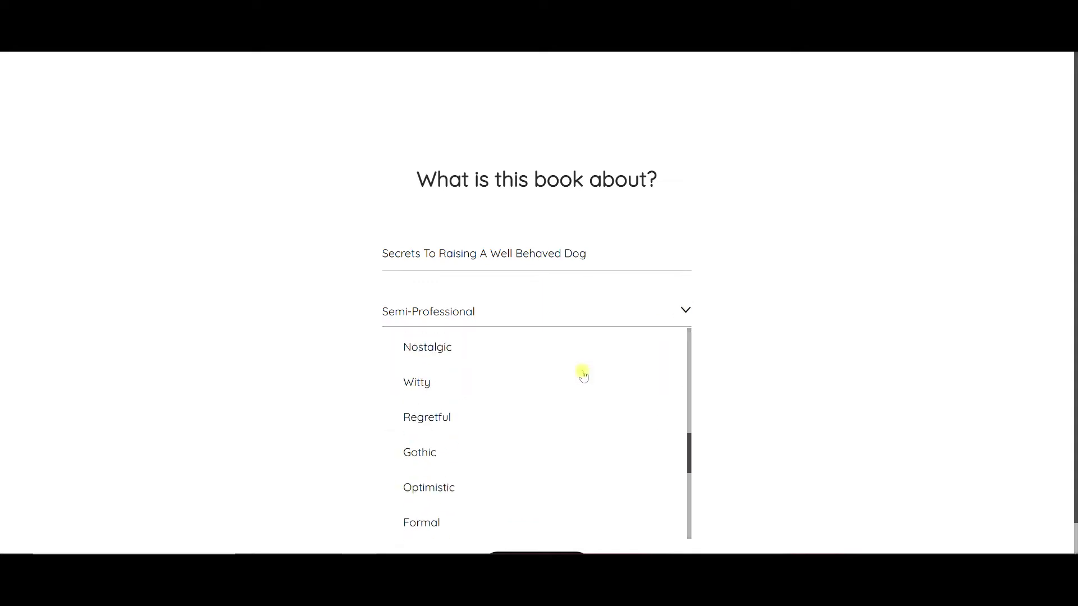
{"action": "scroll", "coordinate": [587, 372], "scroll_direction": "up", "scroll_amount": 1}
{"action": "scroll", "coordinate": [591, 365], "scroll_direction": "up", "scroll_amount": 13}
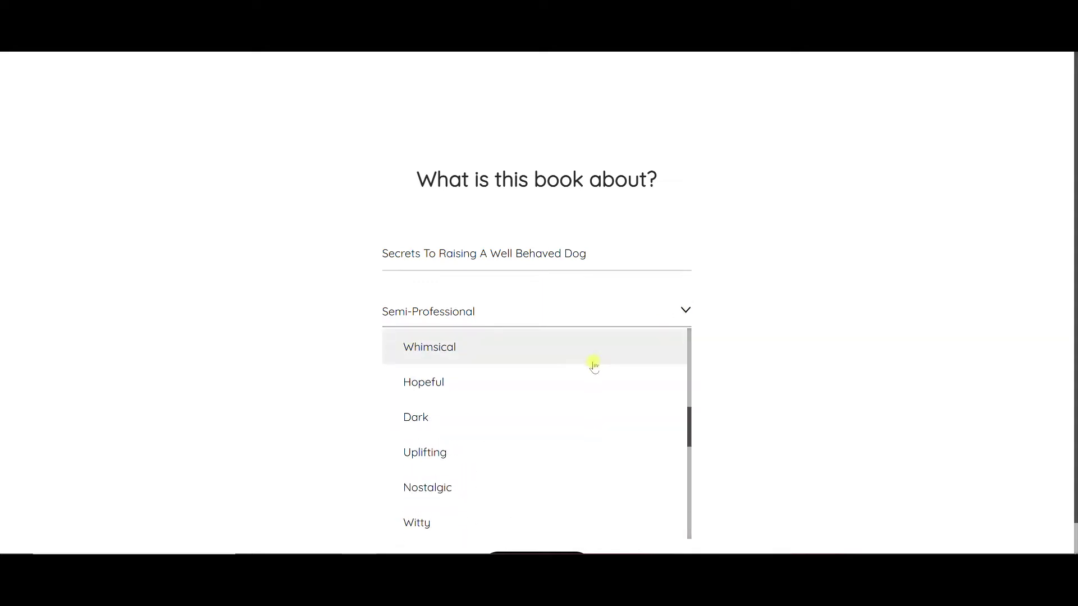
{"action": "left_click", "coordinate": [747, 307]}
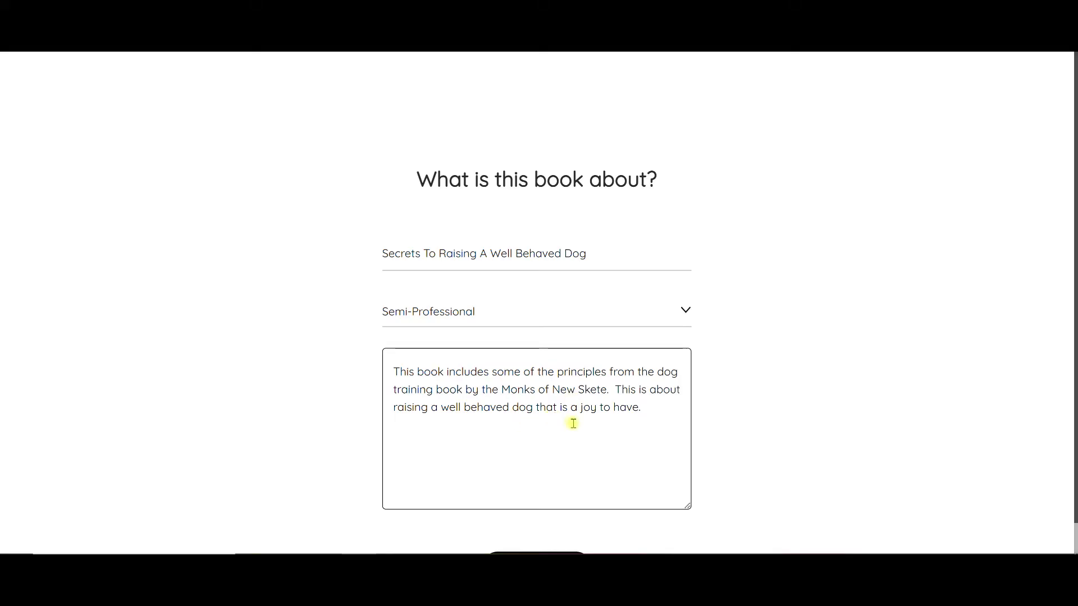
{"action": "scroll", "coordinate": [742, 351], "scroll_direction": "down", "scroll_amount": 1}
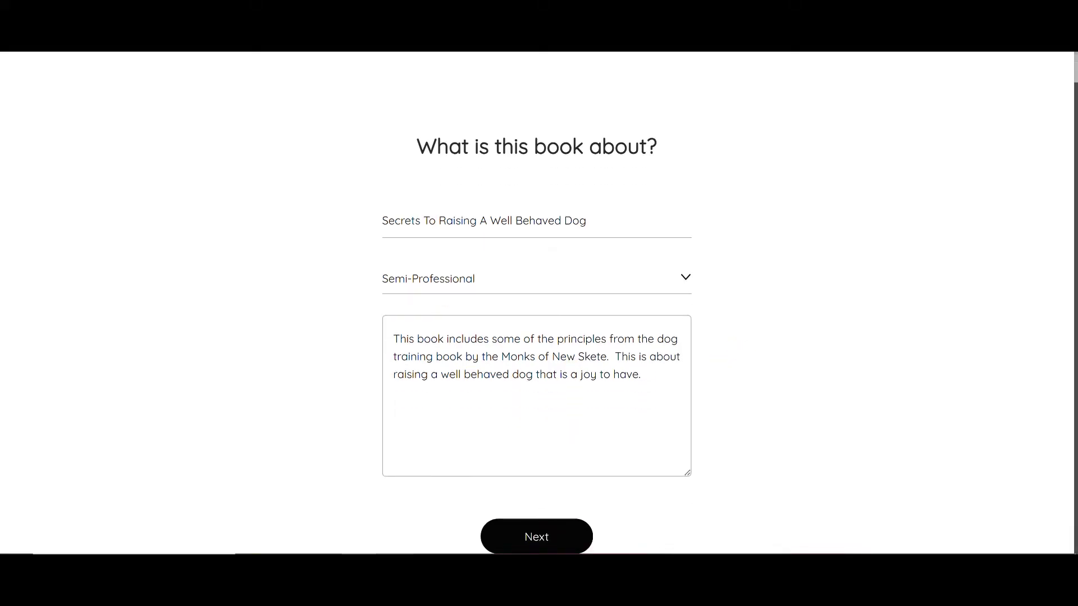
Step: Enter the audience as dog trainers, dog owners and dog-training enthusiasts, then generate the outline
{"action": "left_click", "coordinate": [513, 536]}
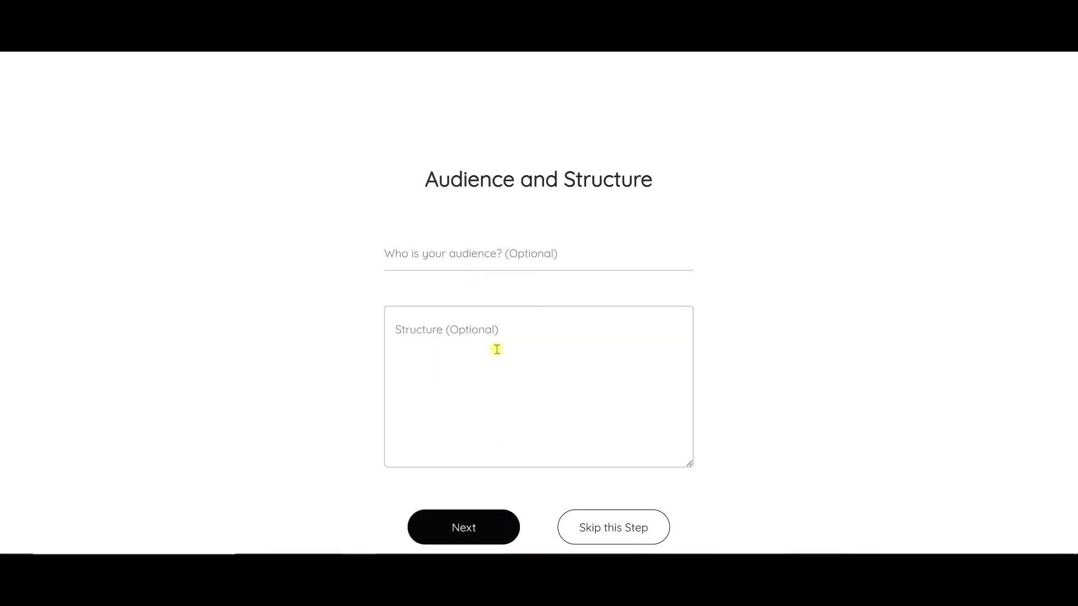
{"action": "left_click", "coordinate": [441, 258]}
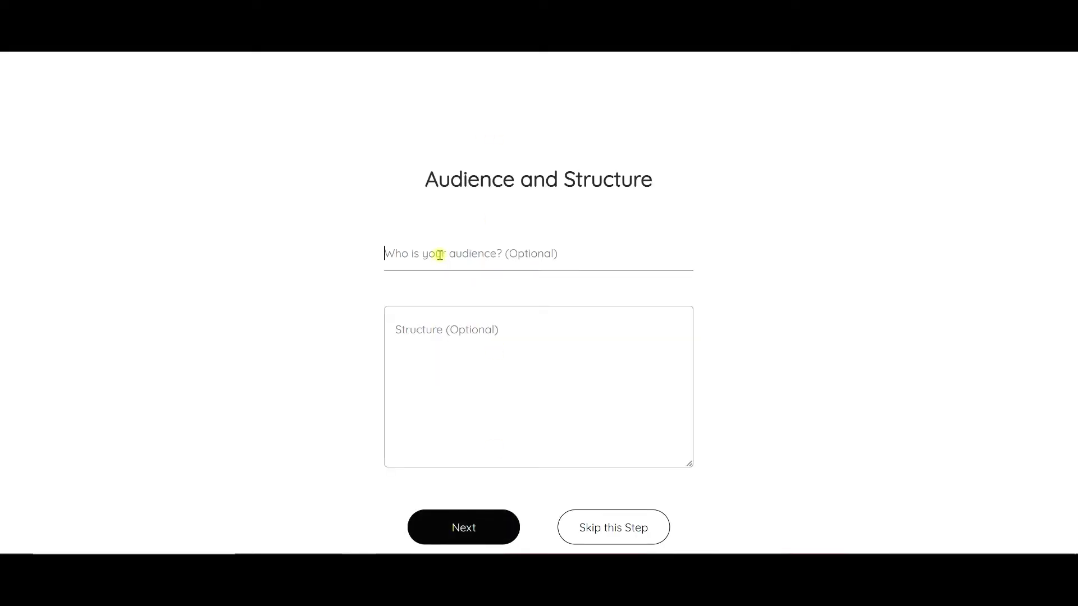
{"action": "type", "text": "dog trainer"}
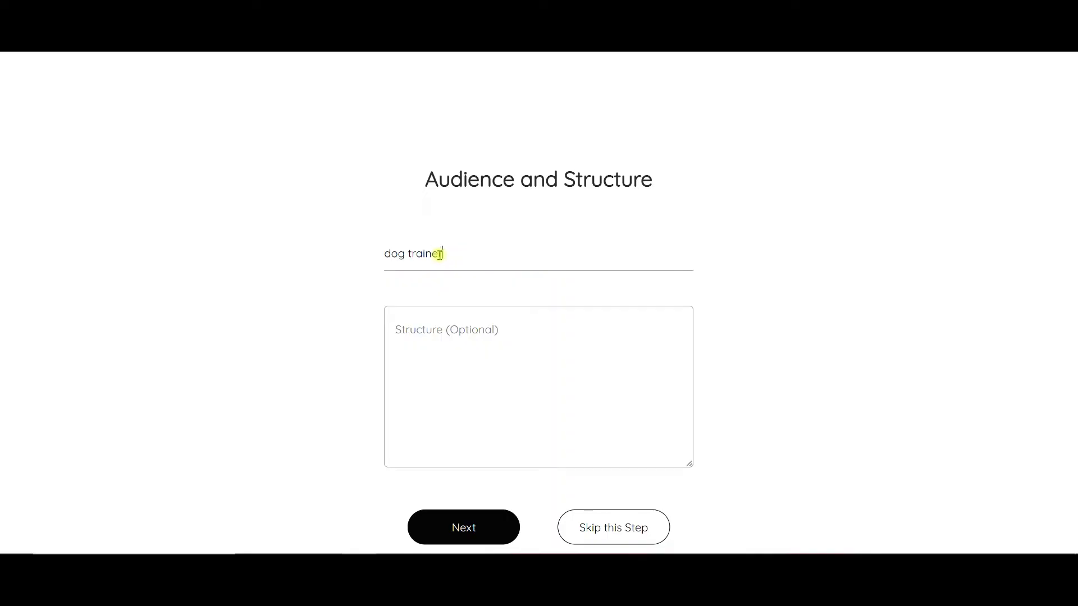
{"action": "type", "text": "s, dog owers, people interested in dog training"}
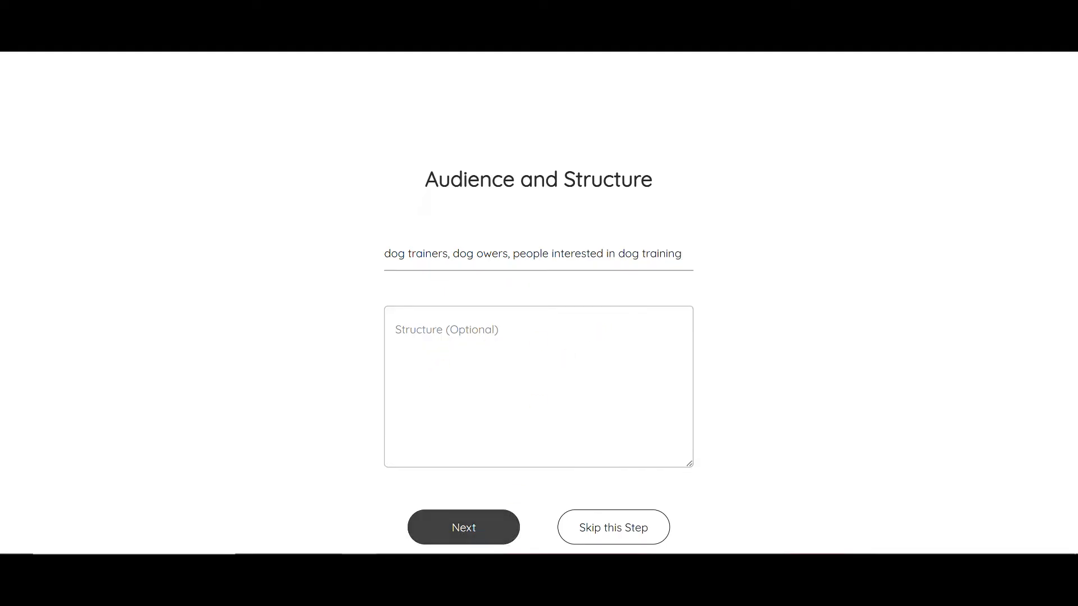
{"action": "left_click", "coordinate": [484, 528]}
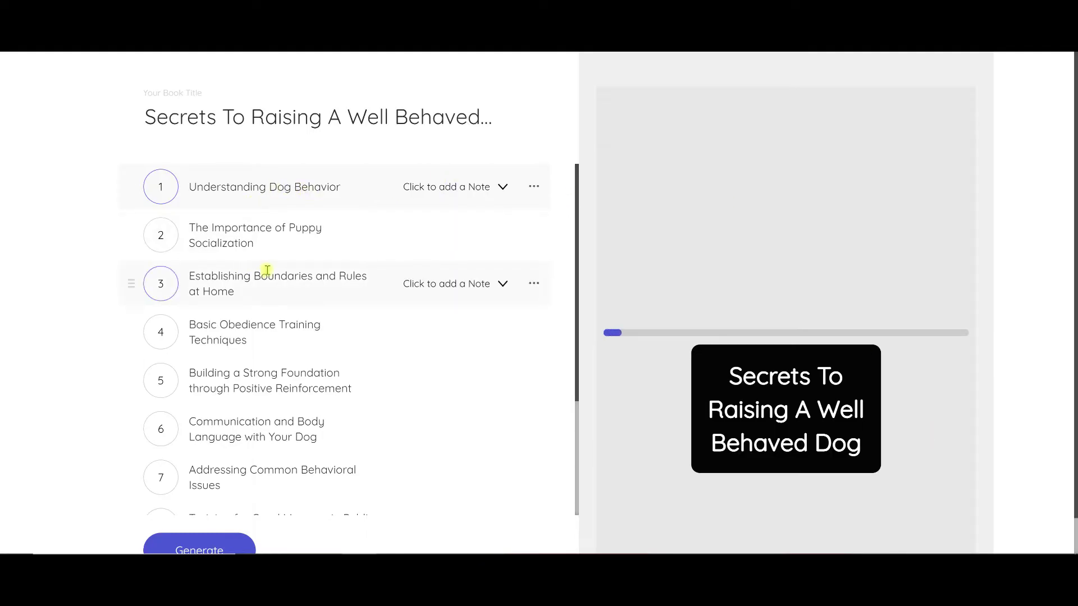
Step: Review the ten-chapter outline and open the note field on chapter 1
{"action": "scroll", "coordinate": [279, 320], "scroll_direction": "down", "scroll_amount": 3}
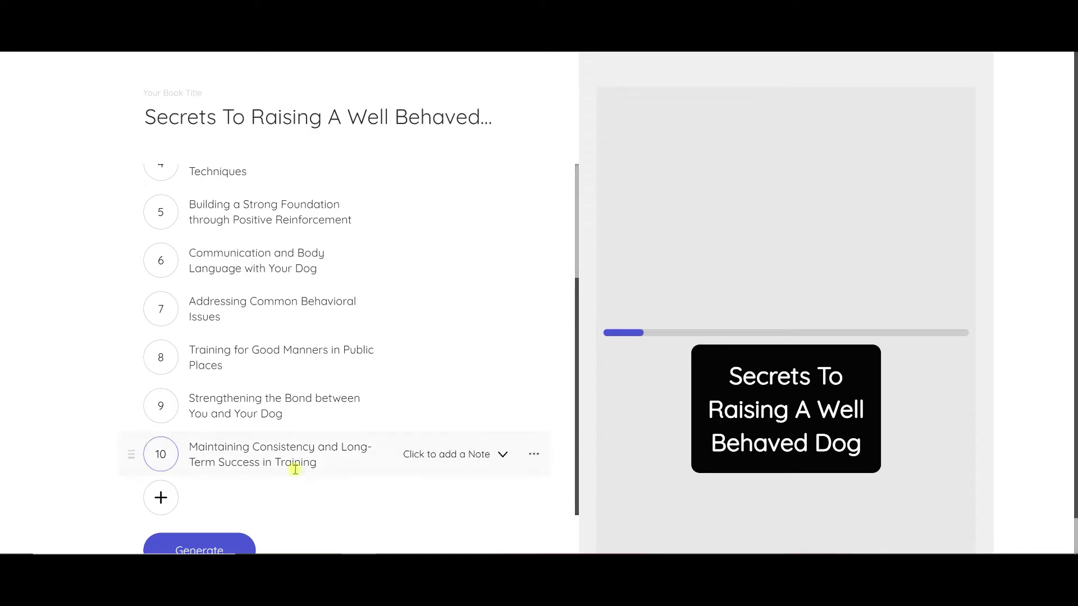
{"action": "scroll", "coordinate": [288, 466], "scroll_direction": "up", "scroll_amount": 3}
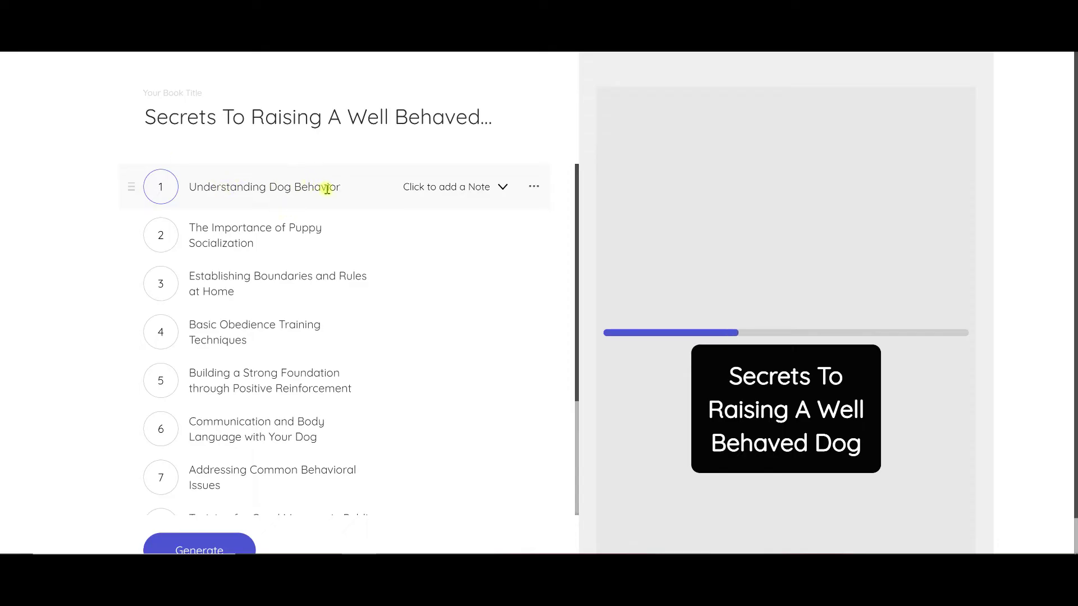
{"action": "left_click", "coordinate": [455, 187]}
Step: Add the note 'Relate this to how this knowlege can help to have a well trained dog' to chapter 1
{"action": "left_click", "coordinate": [343, 247]}
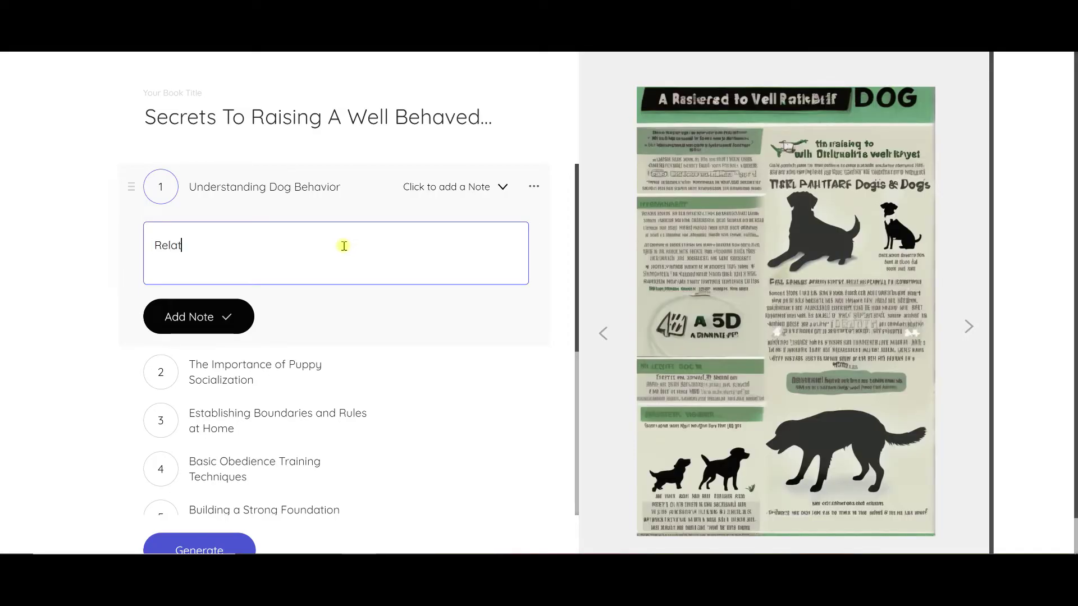
{"action": "type", "text": "e this to how this knowlege"}
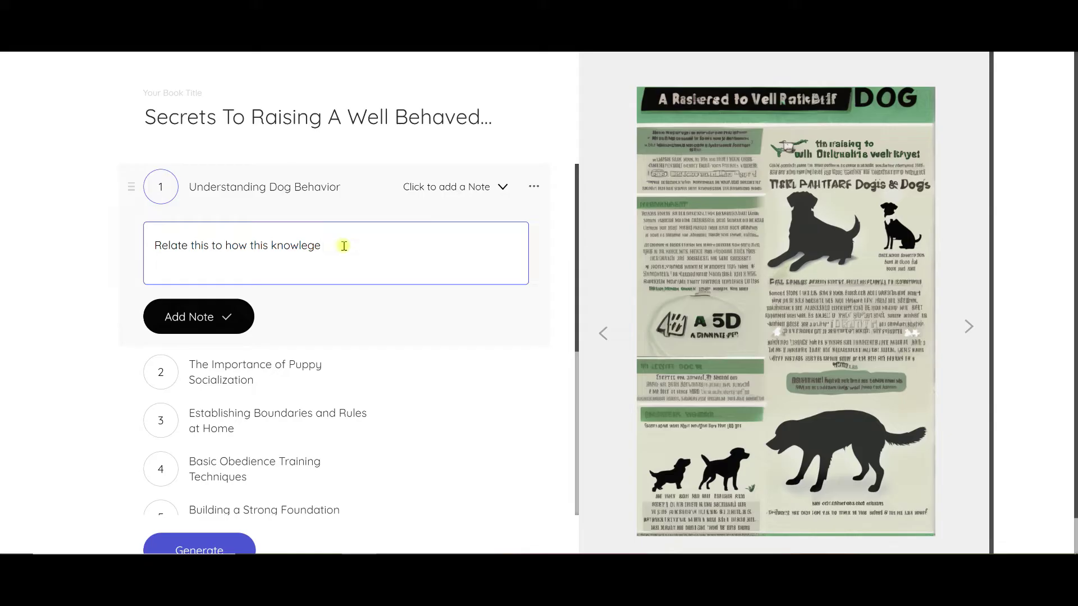
{"action": "type", "text": " can help to have a well trained dog"}
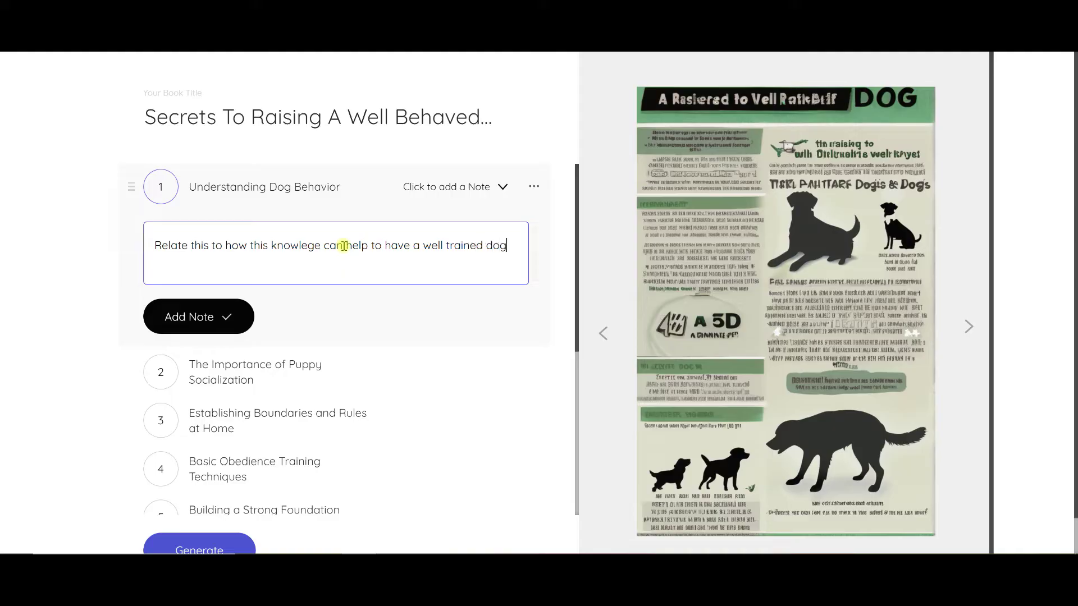
{"action": "left_click", "coordinate": [221, 314]}
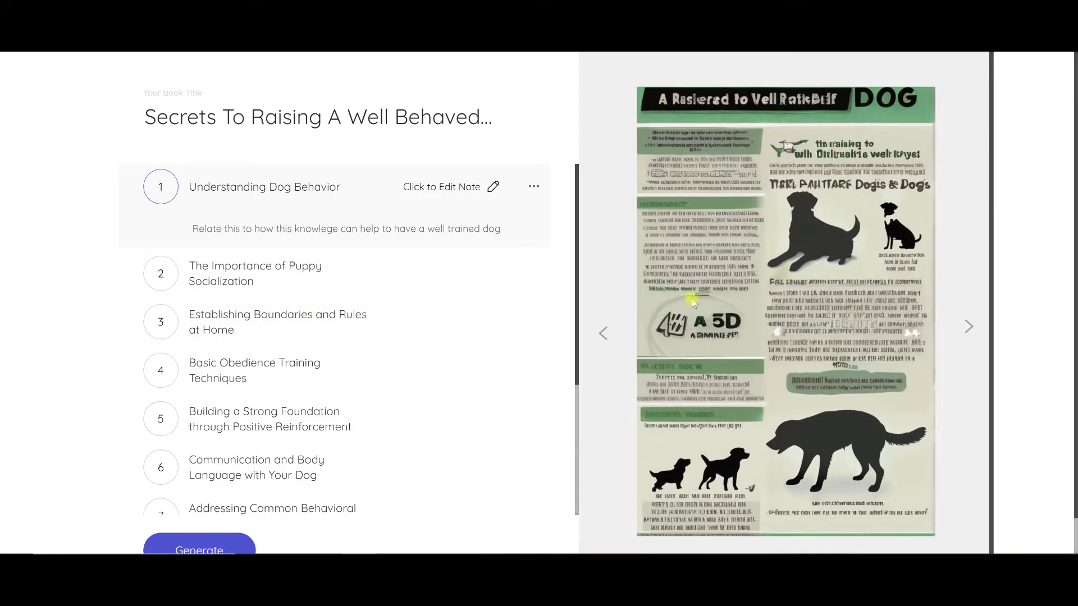
Step: Cycle through the cover images and settle on the white dog on grass
{"action": "left_click", "coordinate": [969, 330]}
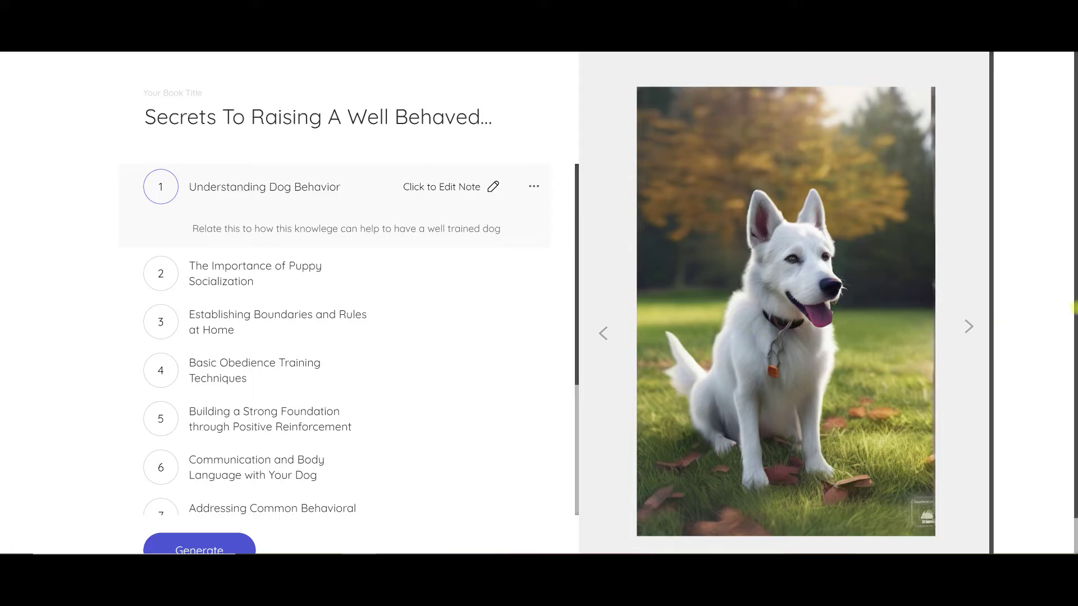
{"action": "left_click", "coordinate": [970, 329]}
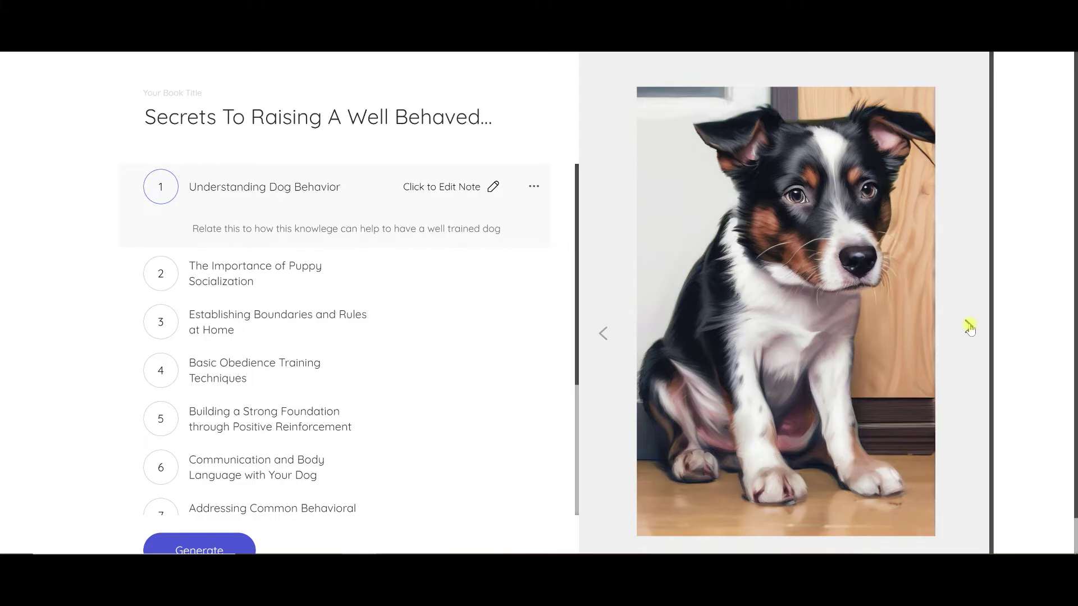
{"action": "left_click", "coordinate": [970, 328]}
{"action": "left_click", "coordinate": [969, 329]}
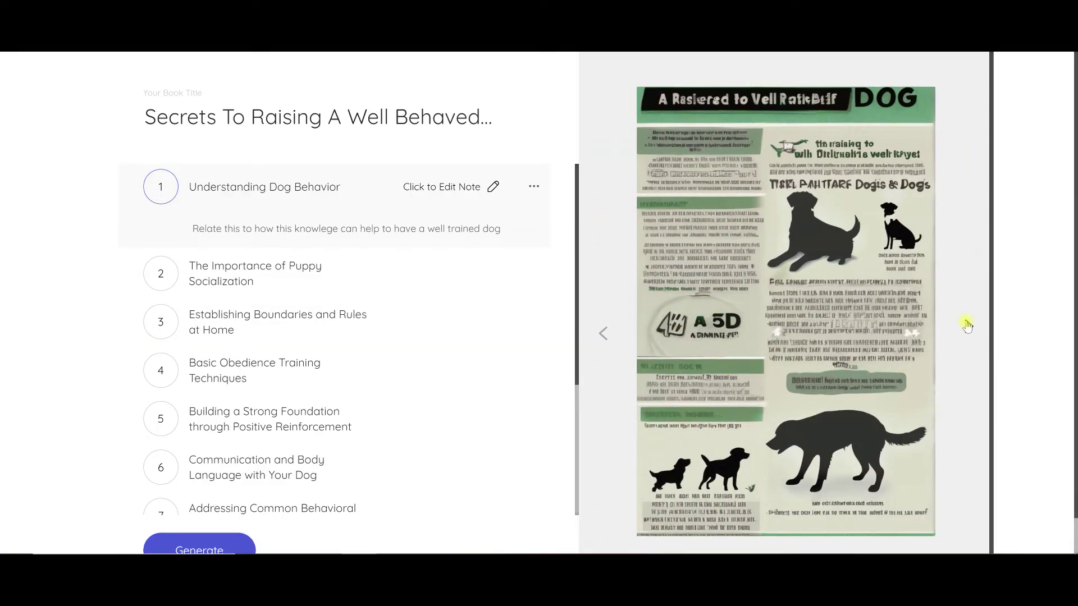
{"action": "left_click", "coordinate": [967, 326]}
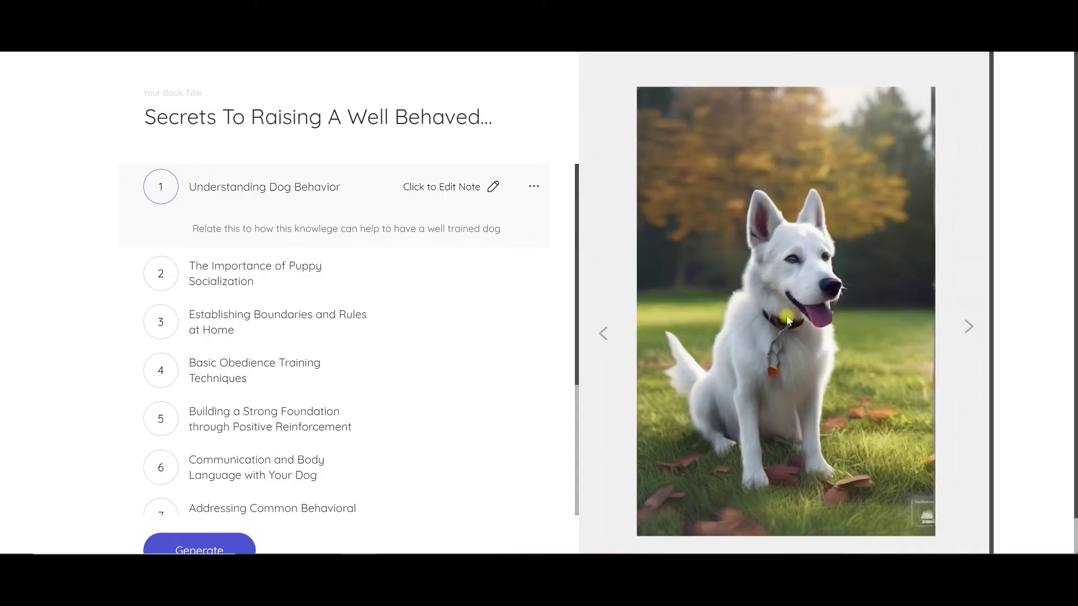
Step: Generate the ebook from the outline and the white-dog cover
{"action": "scroll", "coordinate": [1045, 298], "scroll_direction": "down", "scroll_amount": 1}
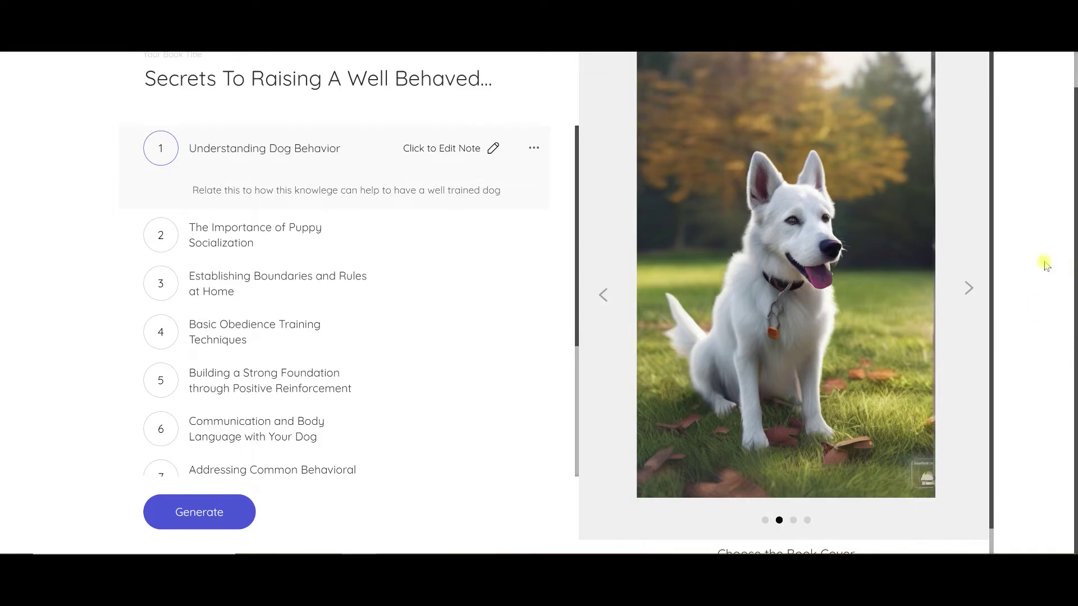
{"action": "scroll", "coordinate": [1073, 171], "scroll_direction": "up", "scroll_amount": 1}
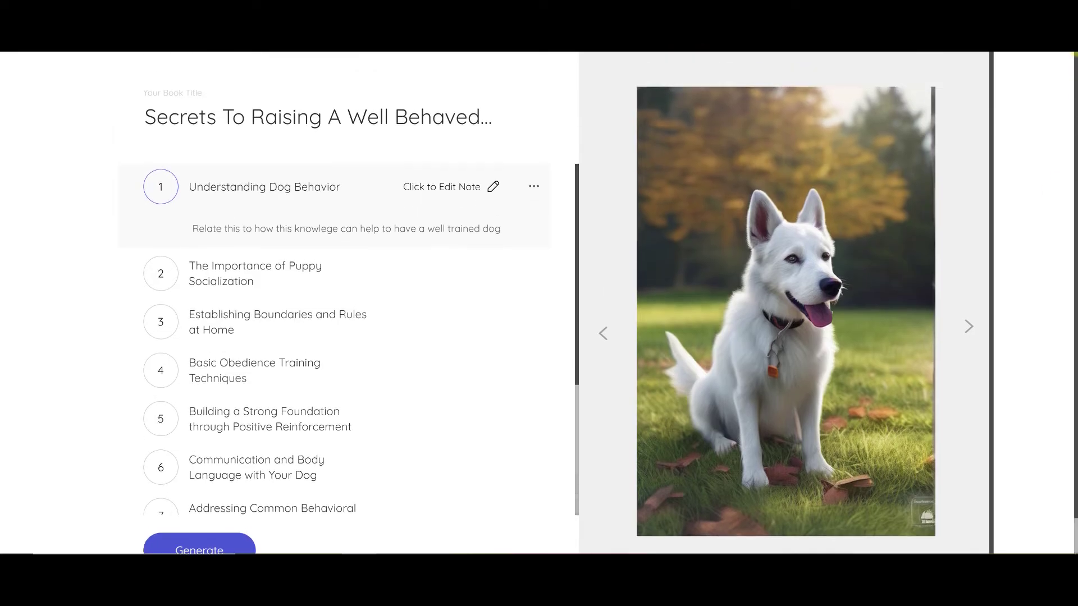
{"action": "scroll", "coordinate": [1054, 185], "scroll_direction": "down", "scroll_amount": 1}
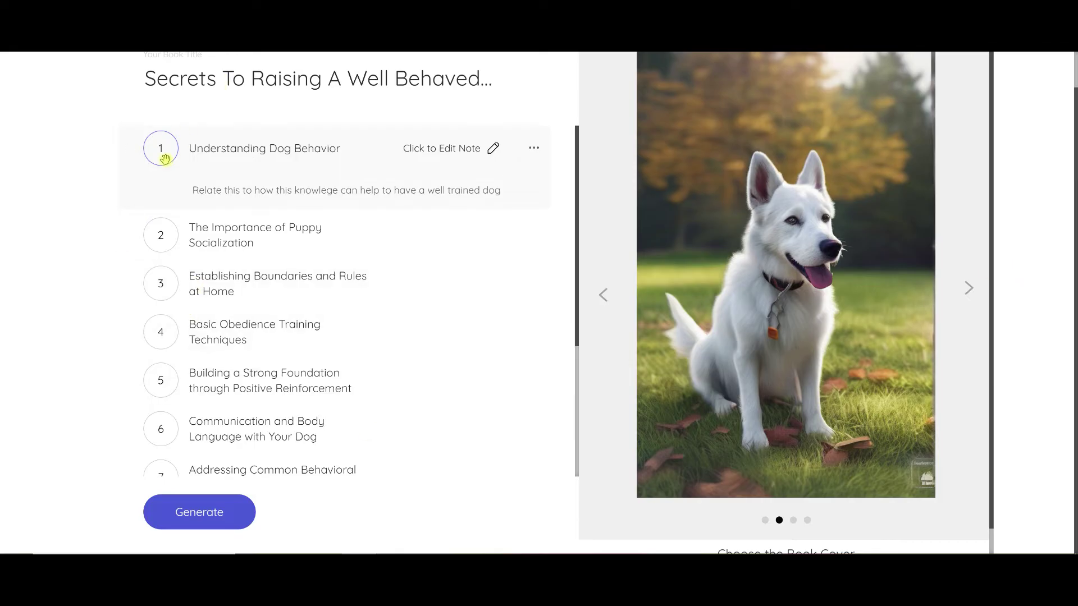
{"action": "left_click", "coordinate": [196, 513]}
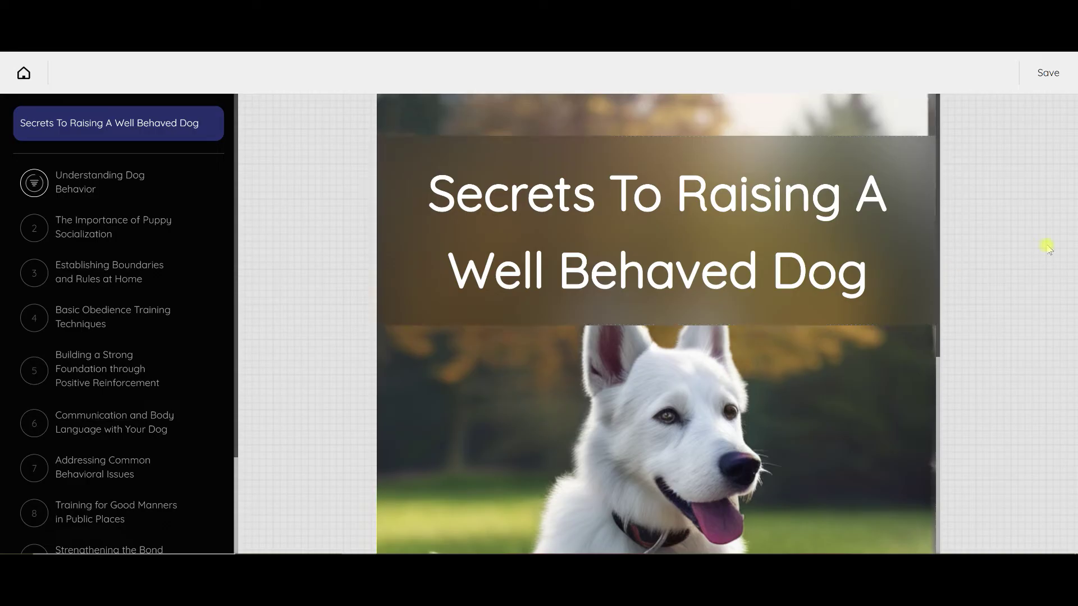
Step: Select the cover block in the newly generated book editor
{"action": "left_click", "coordinate": [936, 393]}
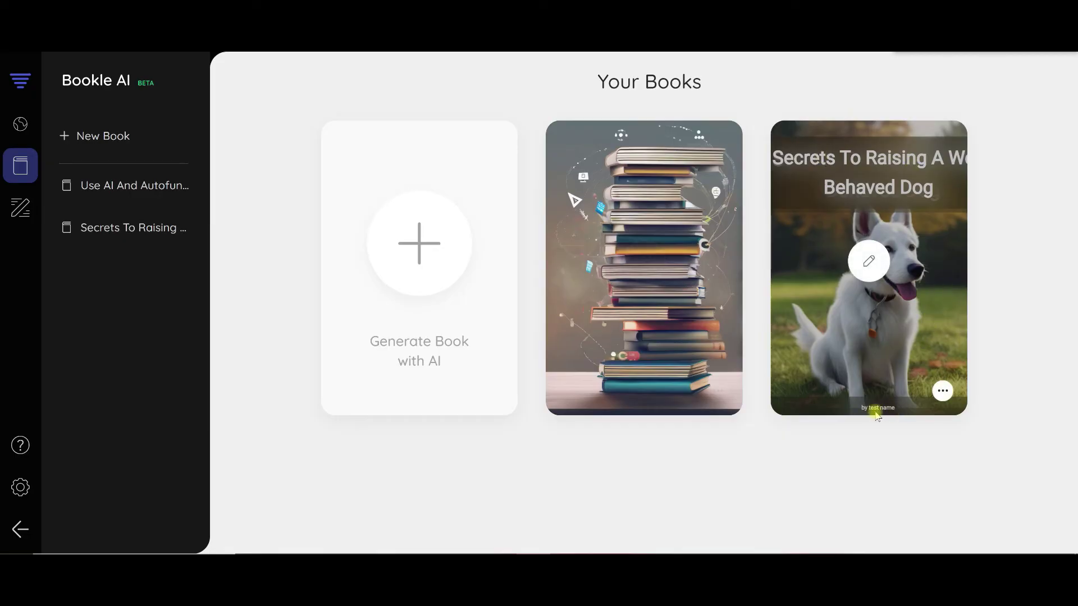
Step: Open the Secrets To Raising A Well Behaved Dog book for editing from Your Books
{"action": "left_click", "coordinate": [869, 261]}
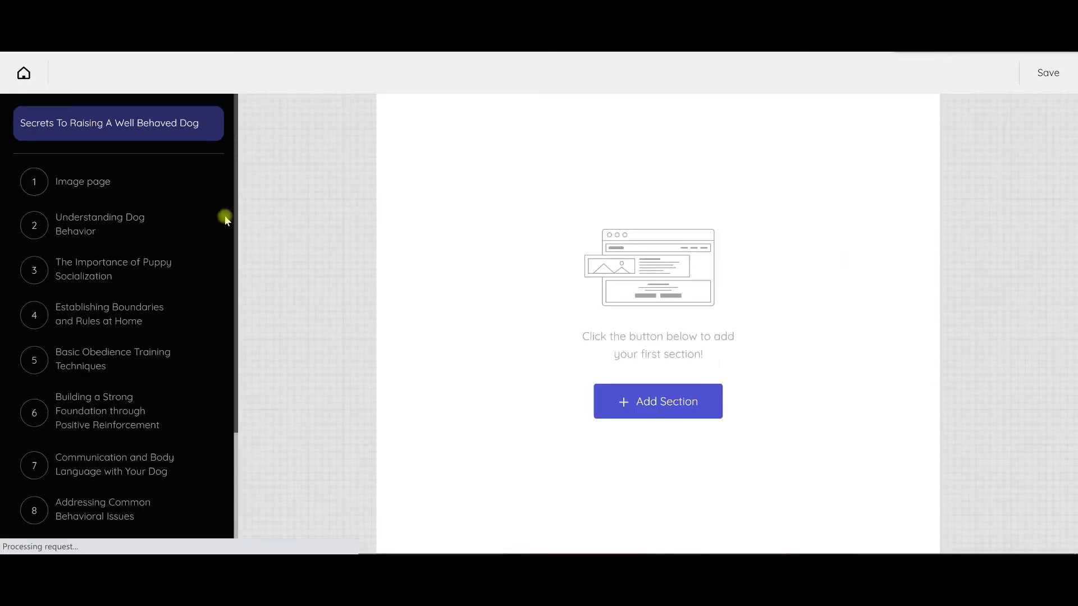
Step: Show the Image page, then the Understanding Dog Behavior chapter
{"action": "left_click", "coordinate": [187, 124]}
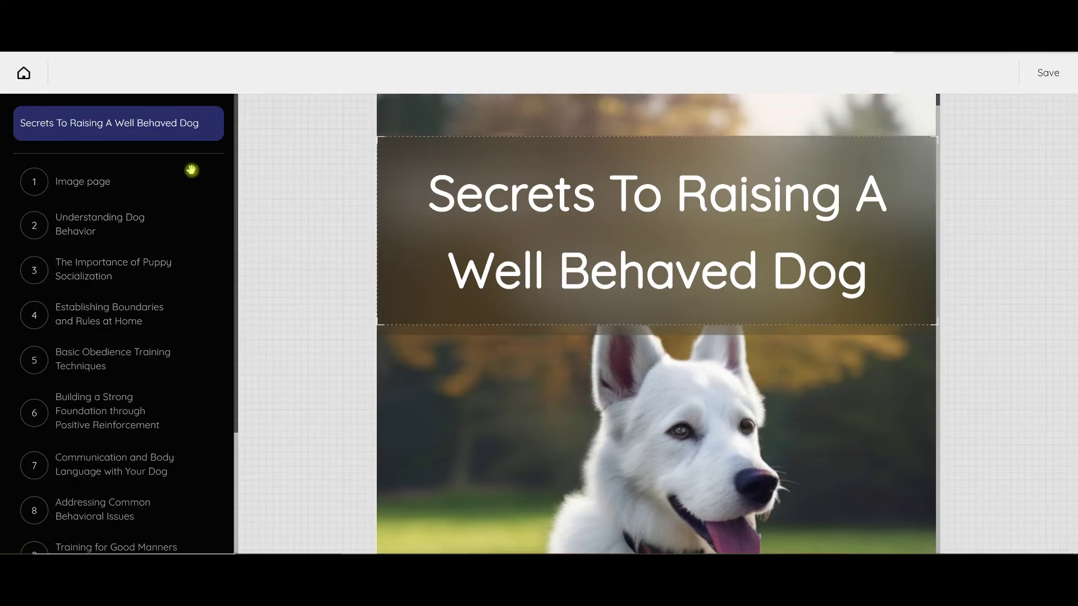
{"action": "left_click", "coordinate": [79, 225]}
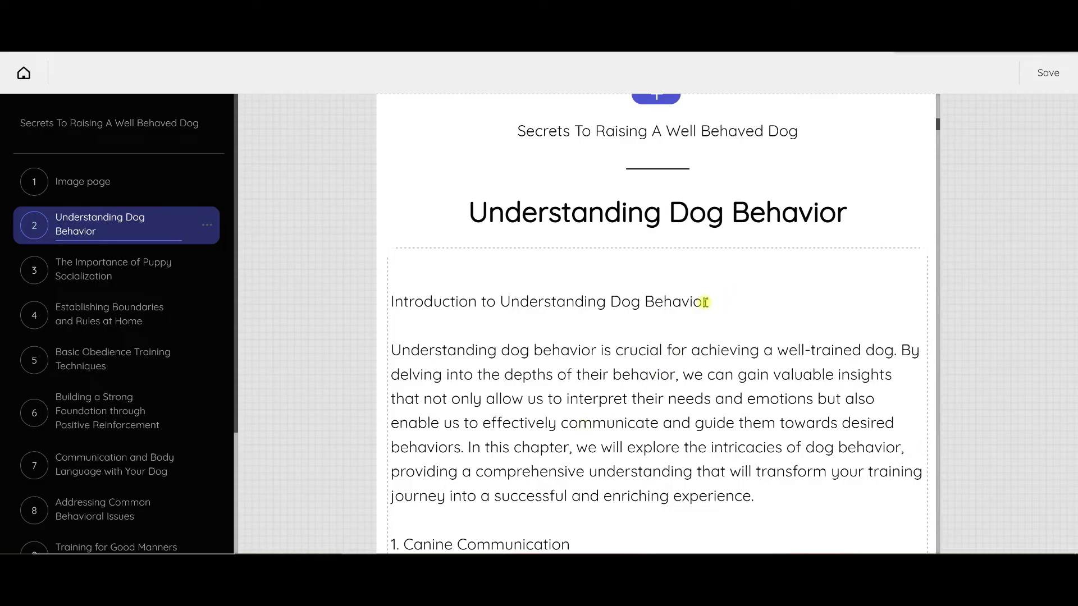
Step: Delete the 'Introduction to Understanding Dog Behavior' line and the blank lines above the first paragraph
{"action": "left_click", "coordinate": [663, 335]}
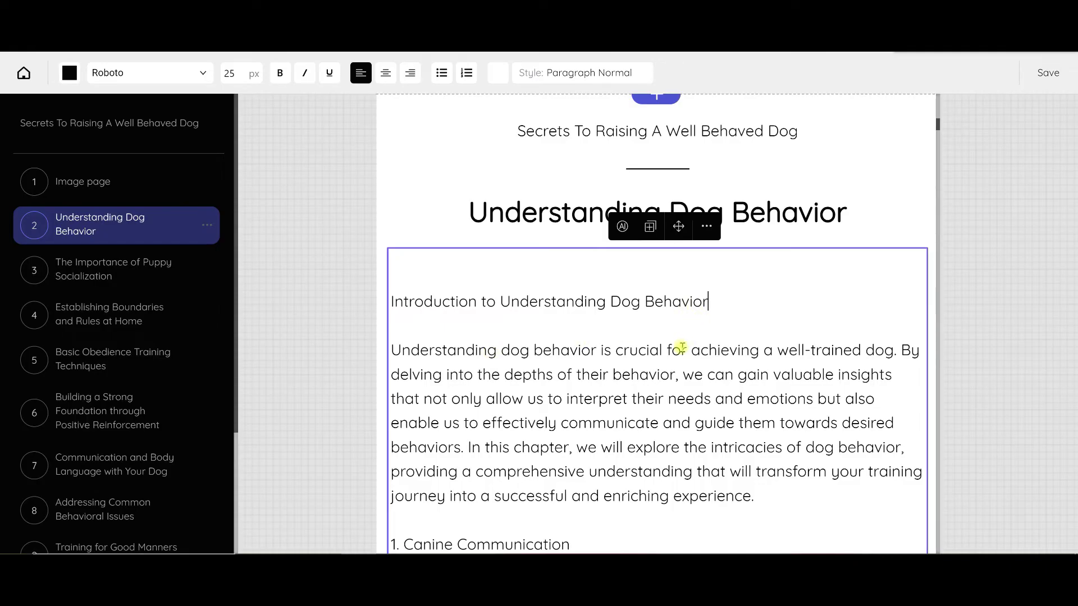
{"action": "key", "text": "shift+Home"}
{"action": "key", "text": "BackSpace"}
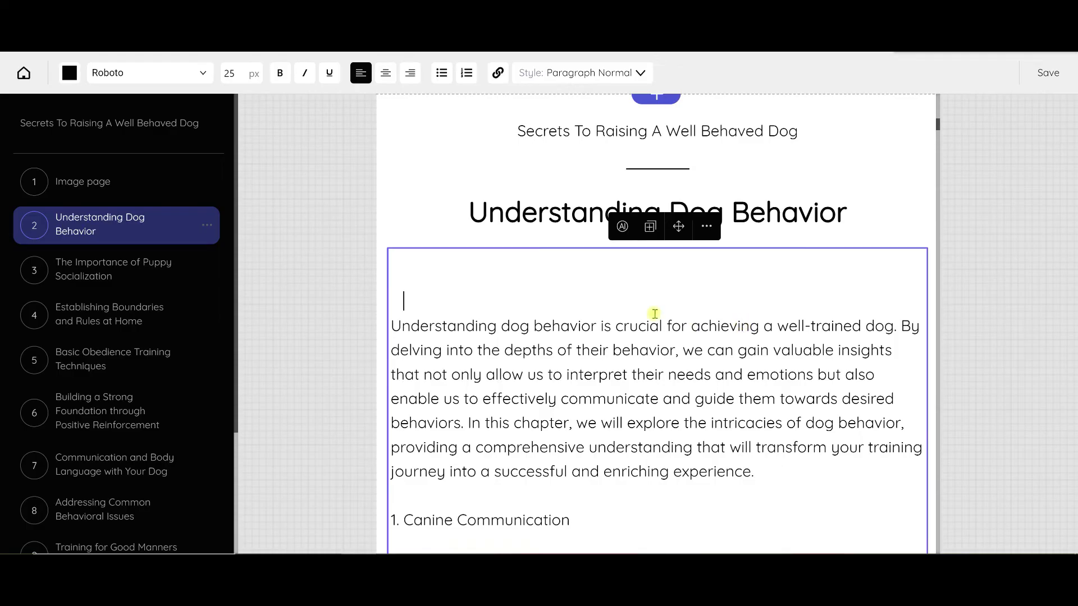
{"action": "type", "text": "blblblblblblb"}
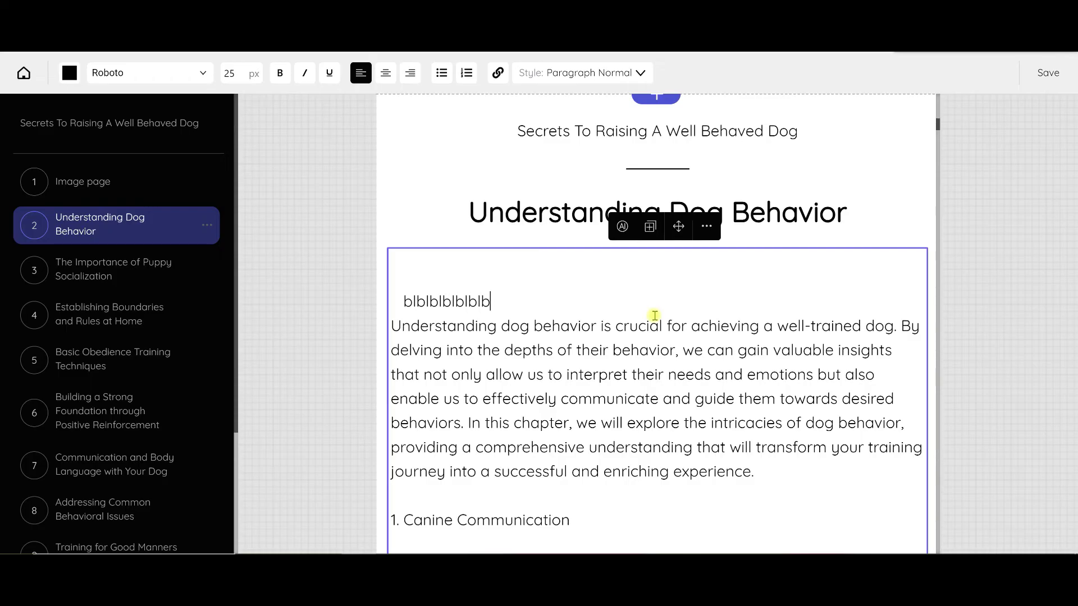
{"action": "key", "text": "BackSpace"}
{"action": "key", "text": "BackSpace"}
{"action": "key", "text": "BackSpace"}
{"action": "key", "text": "BackSpace"}
{"action": "key", "text": "BackSpace"}
{"action": "key", "text": "BackSpace"}
{"action": "key", "text": "BackSpace"}
{"action": "key", "text": "BackSpace"}
{"action": "key", "text": "BackSpace"}
{"action": "key", "text": "BackSpace"}
{"action": "key", "text": "BackSpace"}
{"action": "key", "text": "BackSpace"}
{"action": "key", "text": "BackSpace"}
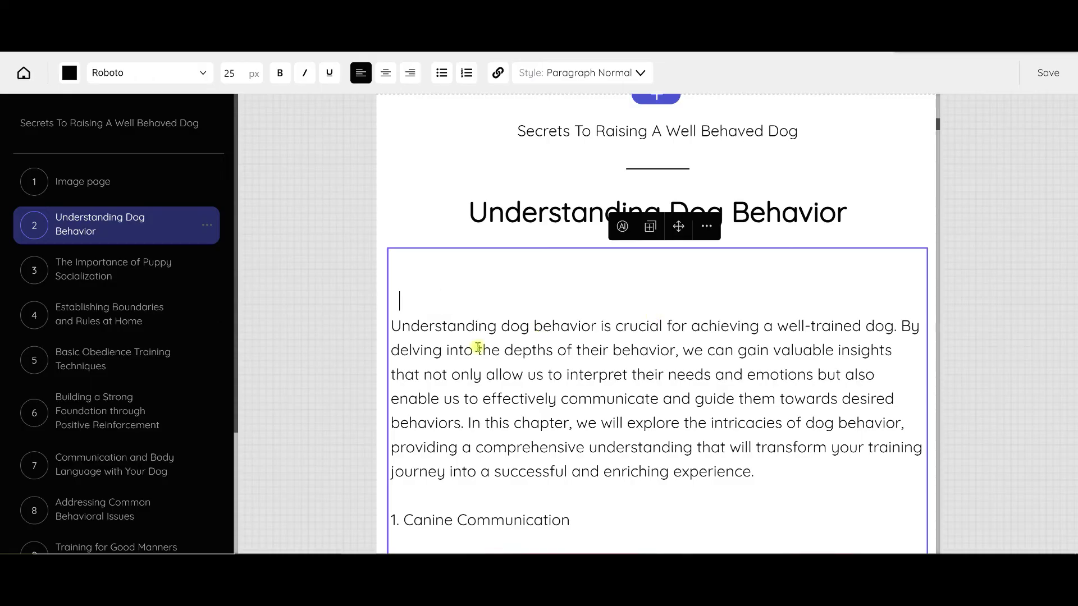
{"action": "left_click", "coordinate": [393, 326]}
{"action": "key", "text": "BackSpace"}
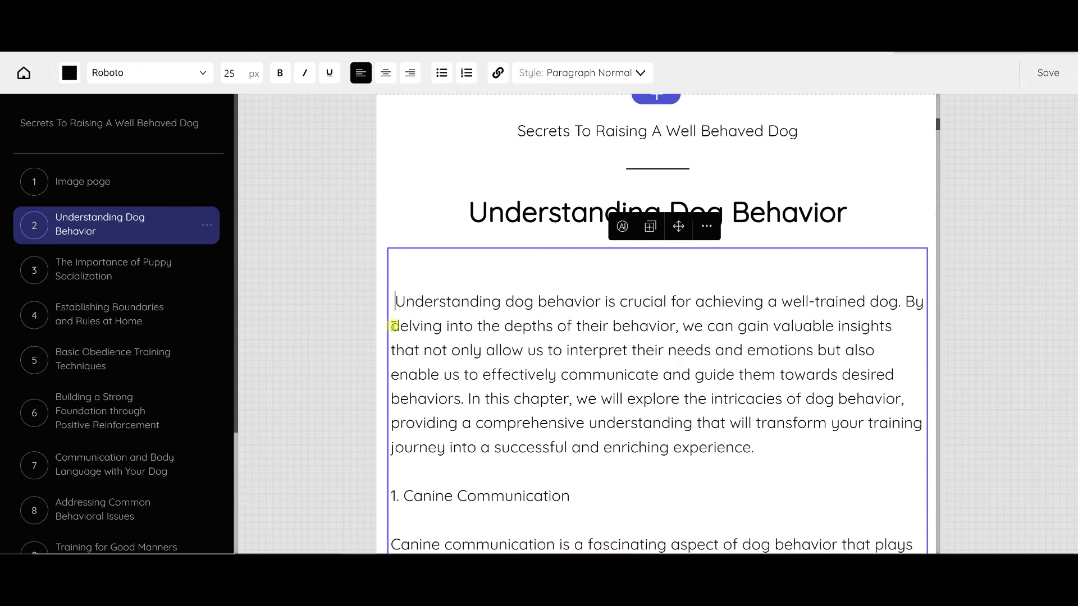
{"action": "key", "text": "BackSpace"}
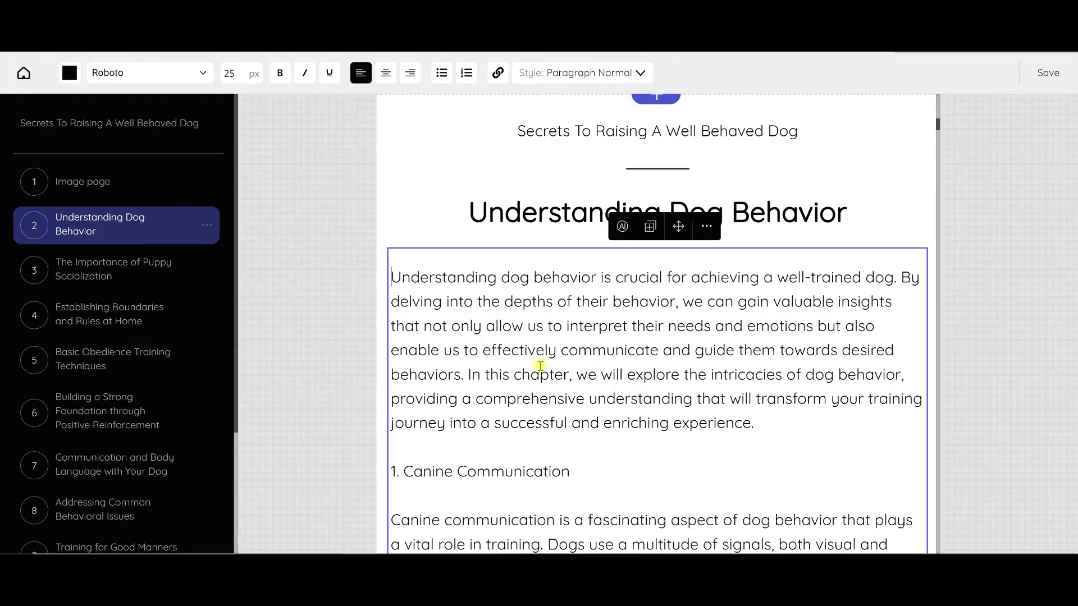
{"action": "scroll", "coordinate": [540, 365], "scroll_direction": "down", "scroll_amount": 5}
{"action": "scroll", "coordinate": [553, 325], "scroll_direction": "down", "scroll_amount": 6}
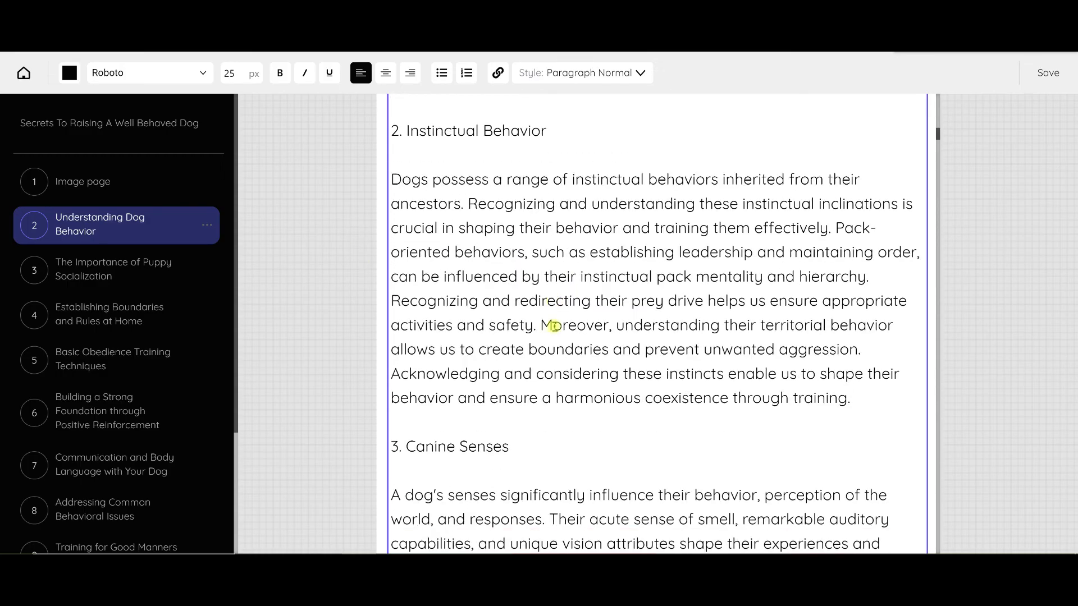
{"action": "scroll", "coordinate": [553, 323], "scroll_direction": "down", "scroll_amount": 12}
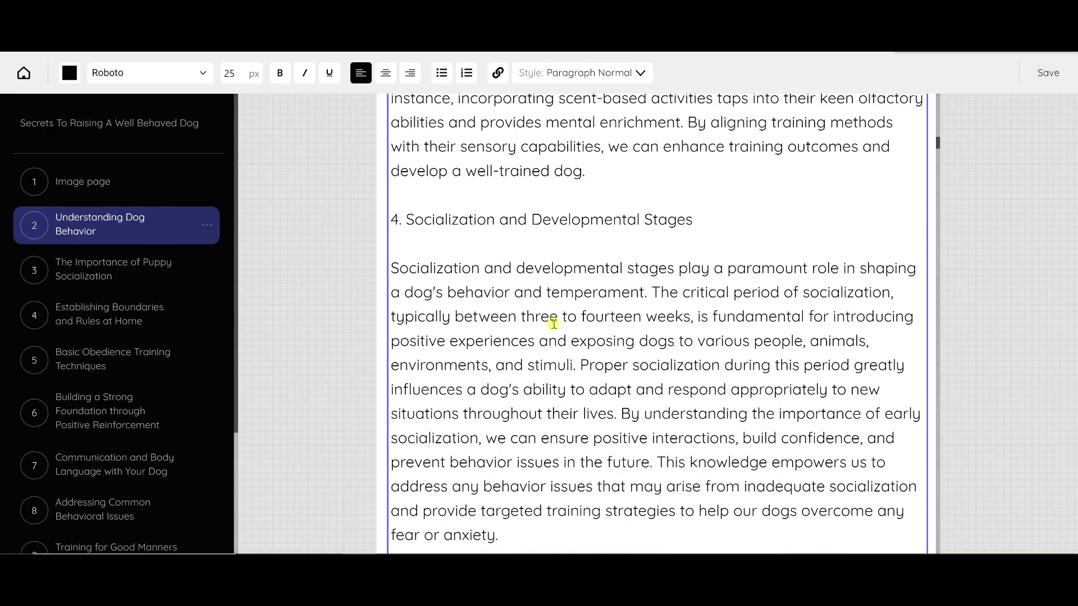
{"action": "scroll", "coordinate": [548, 315], "scroll_direction": "down", "scroll_amount": 11}
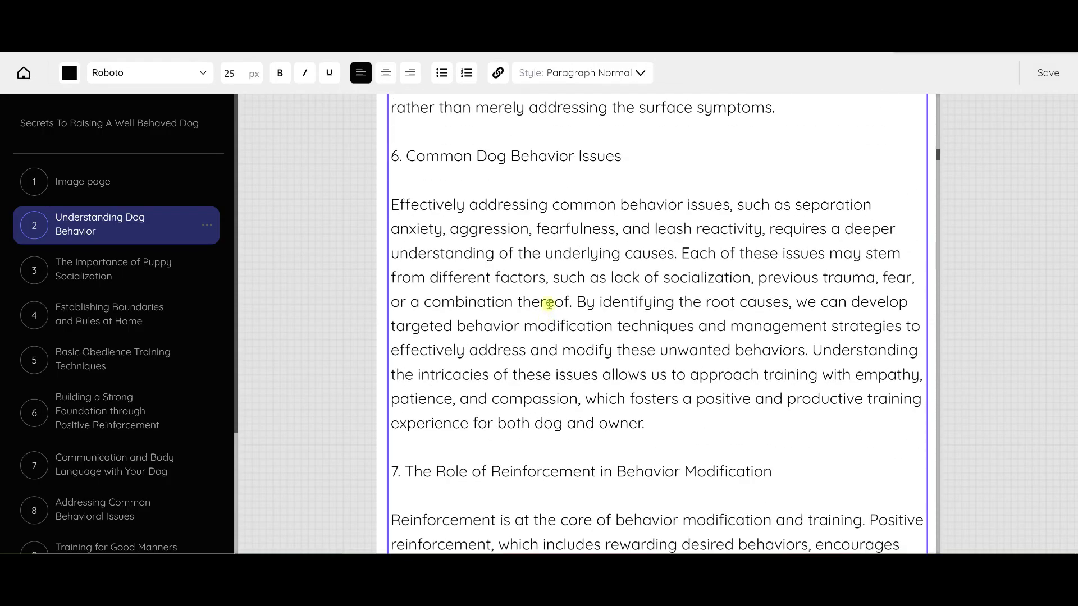
{"action": "scroll", "coordinate": [548, 305], "scroll_direction": "down", "scroll_amount": 8}
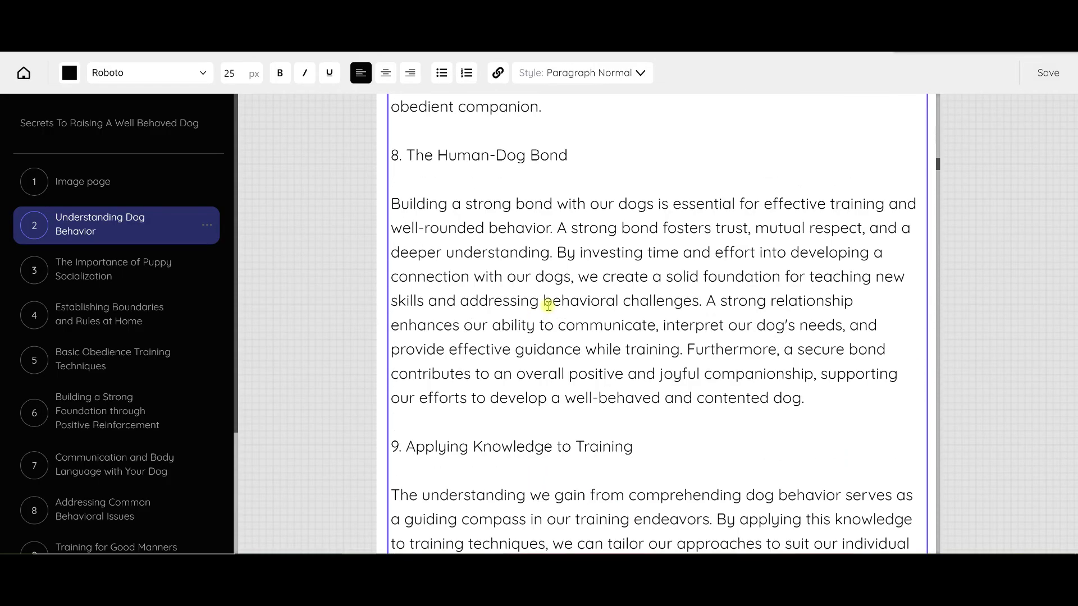
{"action": "scroll", "coordinate": [548, 305], "scroll_direction": "down", "scroll_amount": 4}
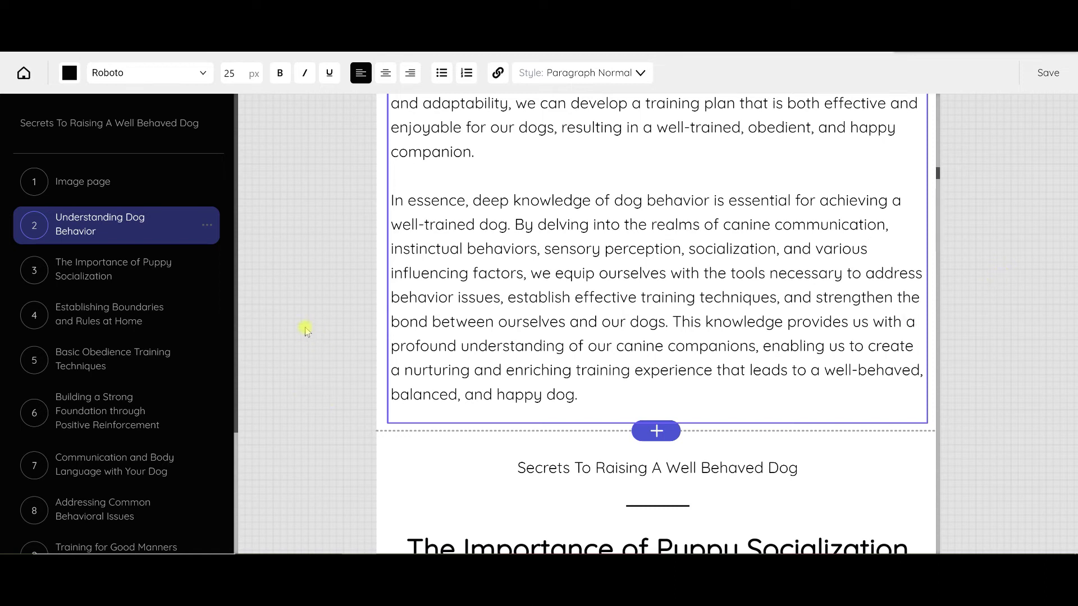
{"action": "left_click", "coordinate": [76, 315]}
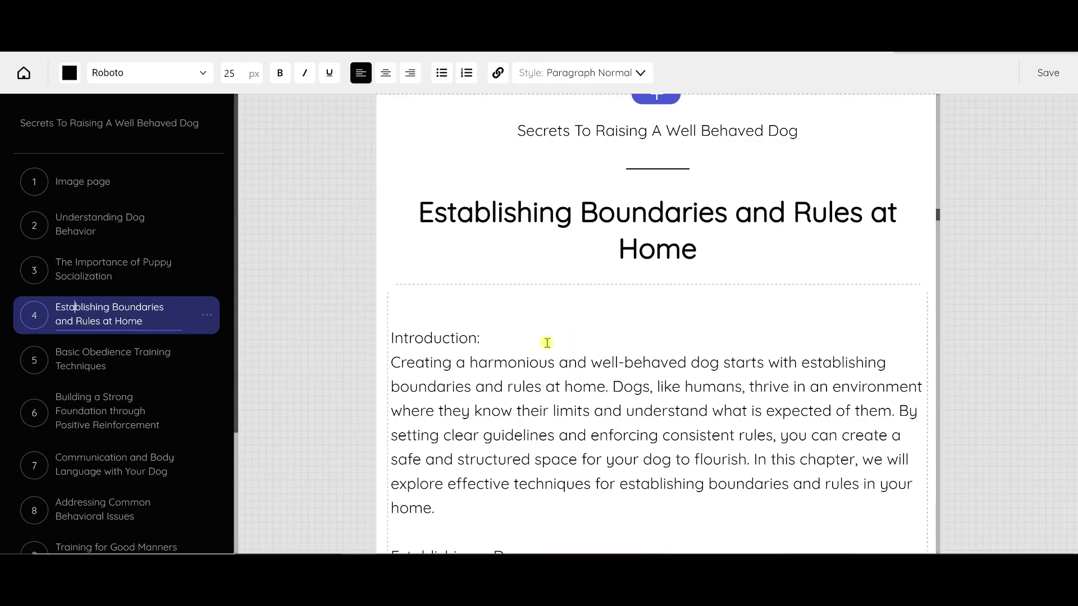
Step: Scroll through the Establishing Boundaries and Rules at Home chapter and back to the top
{"action": "scroll", "coordinate": [634, 390], "scroll_direction": "down", "scroll_amount": 10}
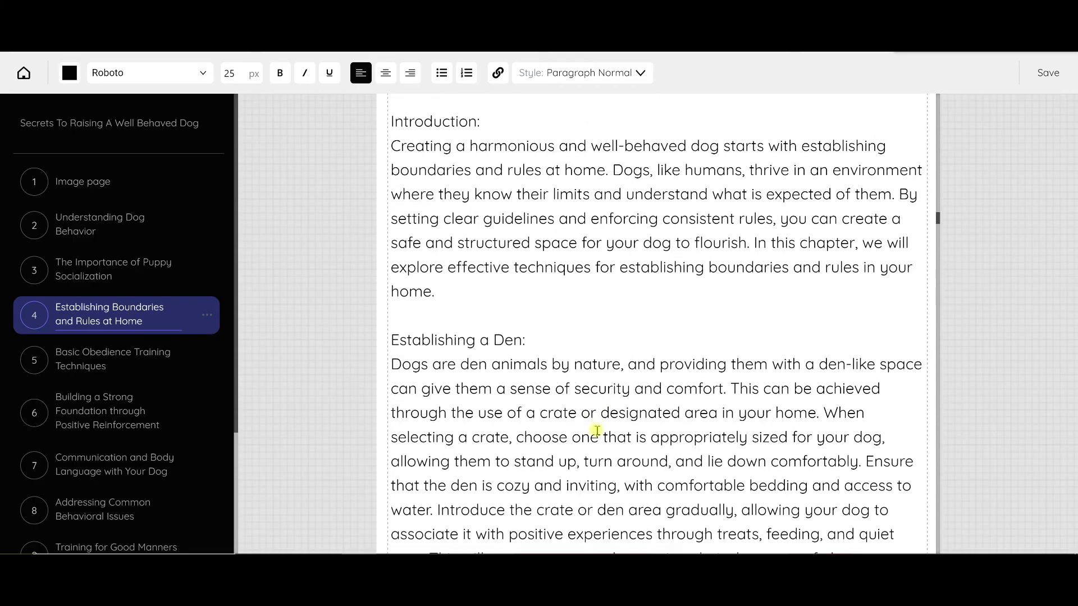
{"action": "scroll", "coordinate": [597, 430], "scroll_direction": "down", "scroll_amount": 15}
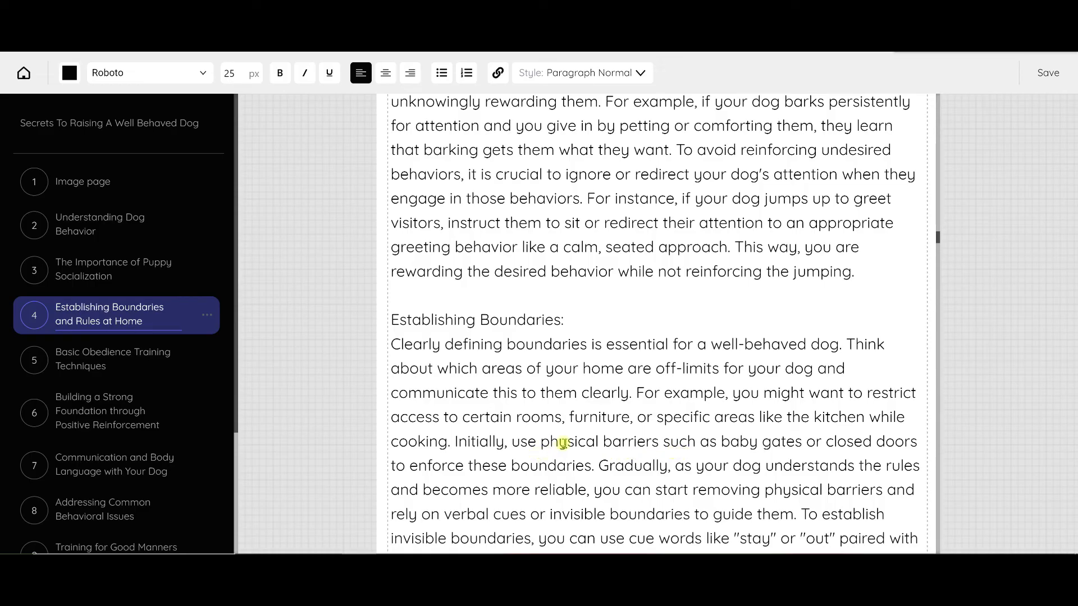
{"action": "scroll", "coordinate": [563, 441], "scroll_direction": "down", "scroll_amount": 5}
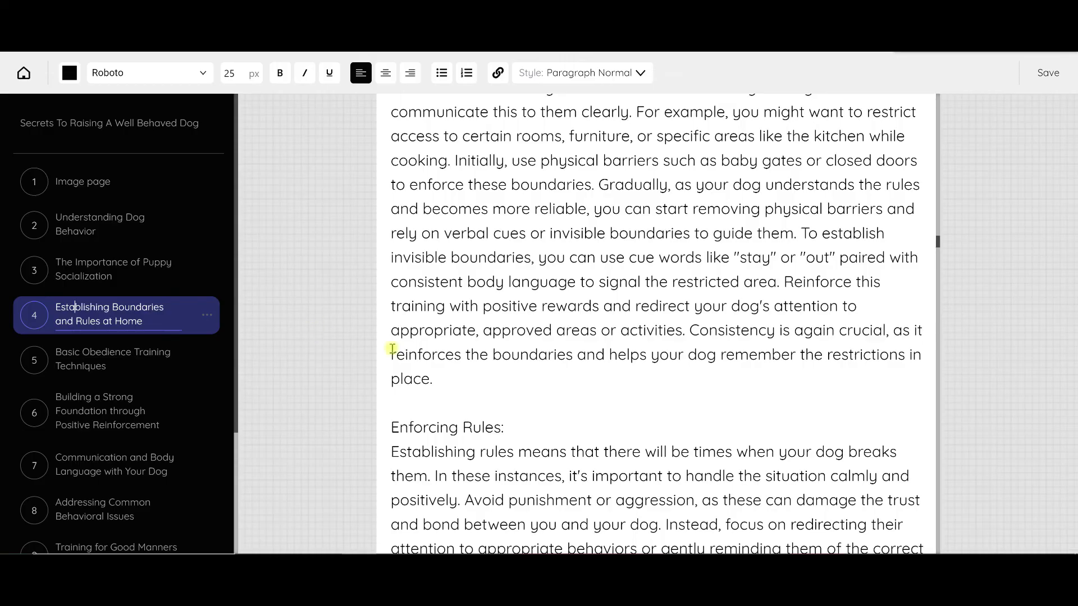
{"action": "scroll", "coordinate": [664, 326], "scroll_direction": "up", "scroll_amount": 6}
{"action": "scroll", "coordinate": [656, 323], "scroll_direction": "up", "scroll_amount": 20}
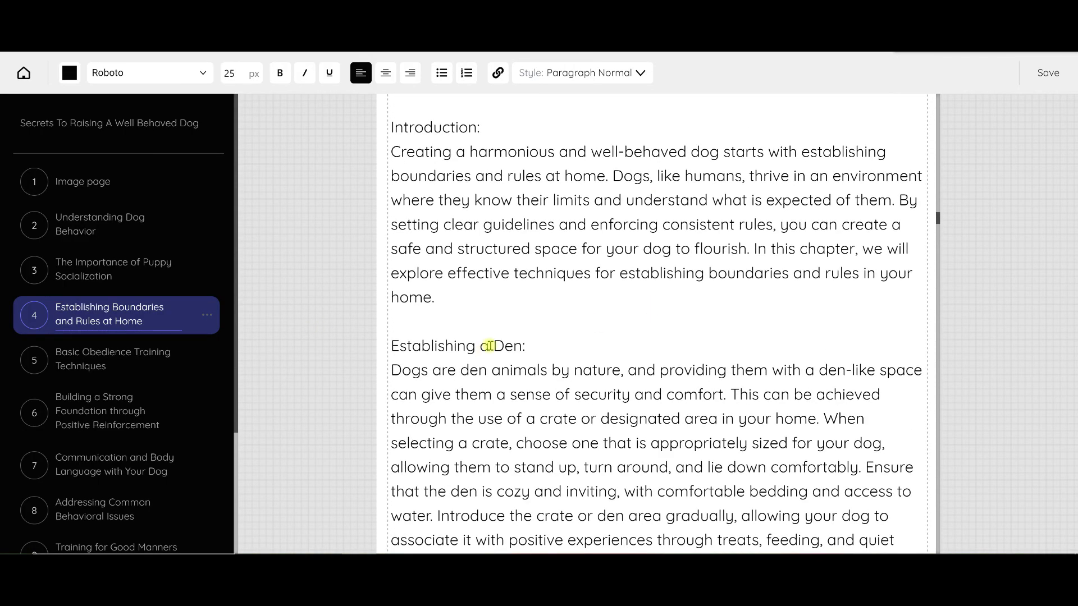
{"action": "scroll", "coordinate": [498, 332], "scroll_direction": "up", "scroll_amount": 10}
{"action": "scroll", "coordinate": [498, 331], "scroll_direction": "up", "scroll_amount": 10}
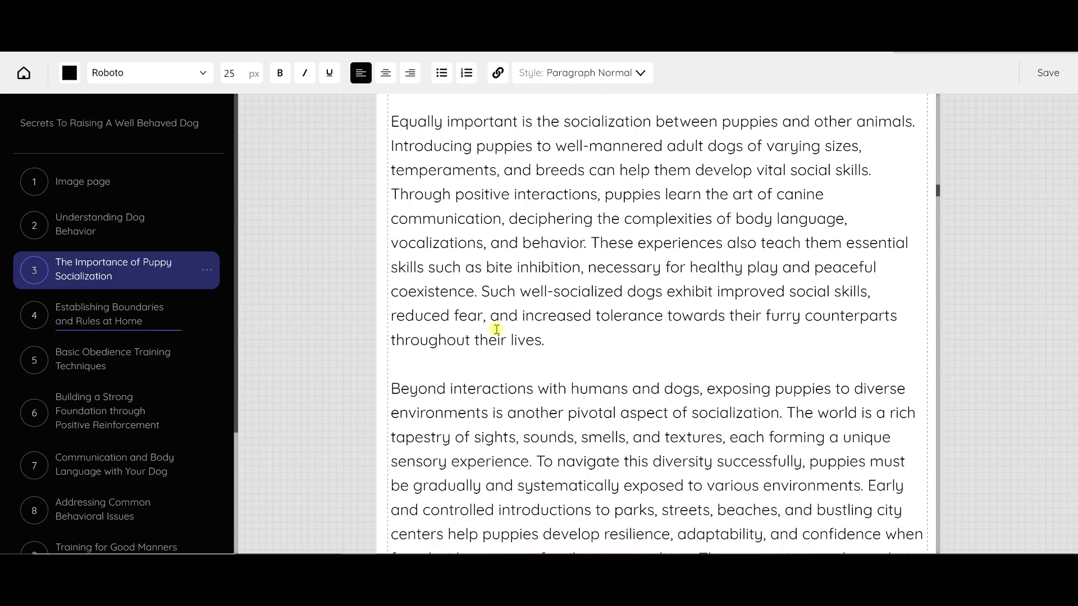
{"action": "scroll", "coordinate": [493, 318], "scroll_direction": "up", "scroll_amount": 10}
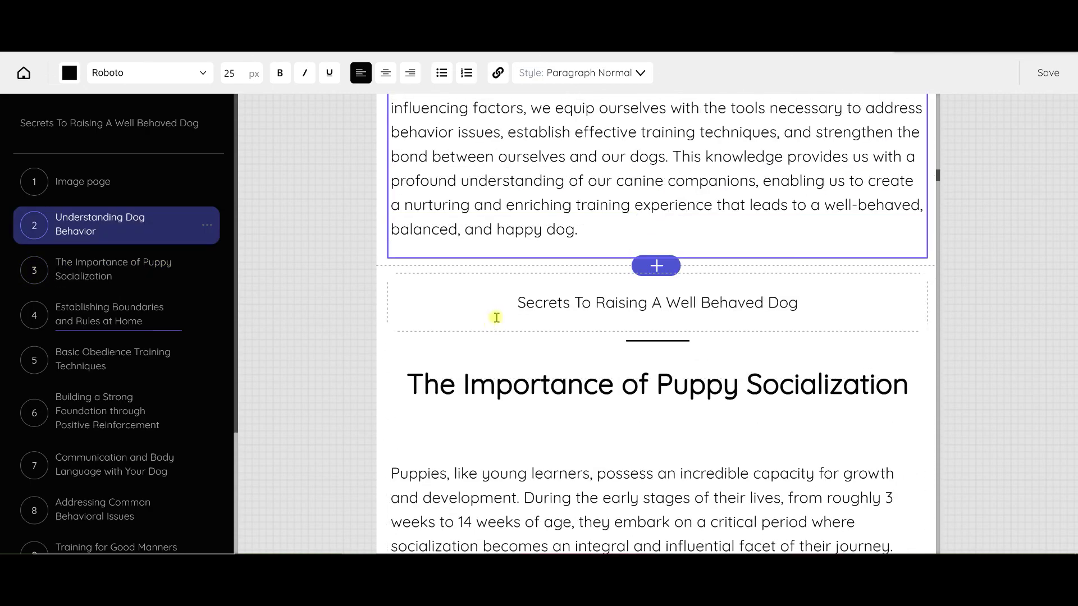
{"action": "mouse_move", "coordinate": [865, 283]}
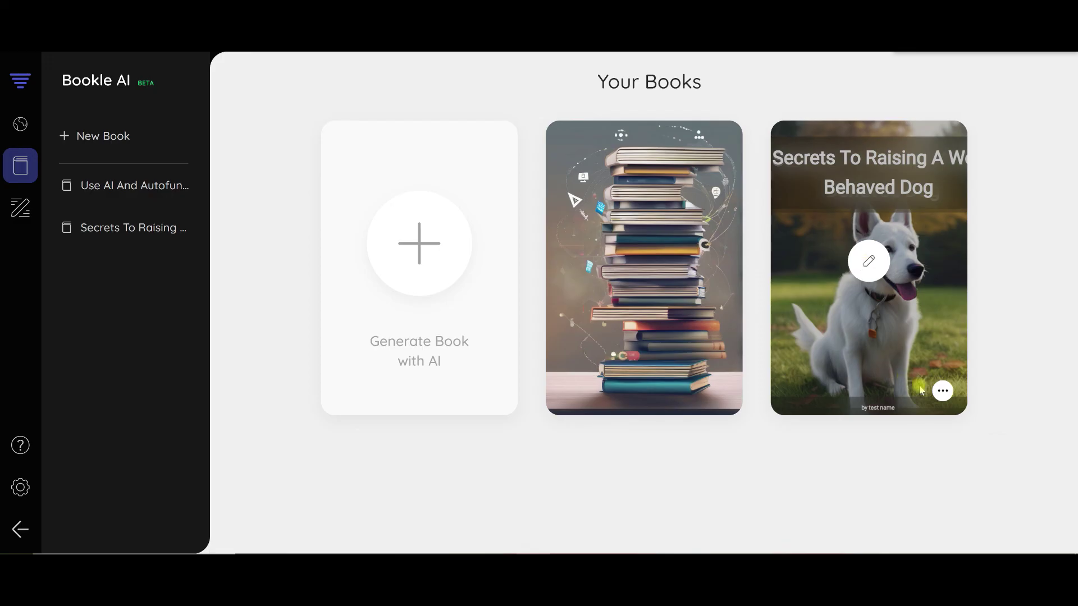
{"action": "left_click", "coordinate": [943, 393]}
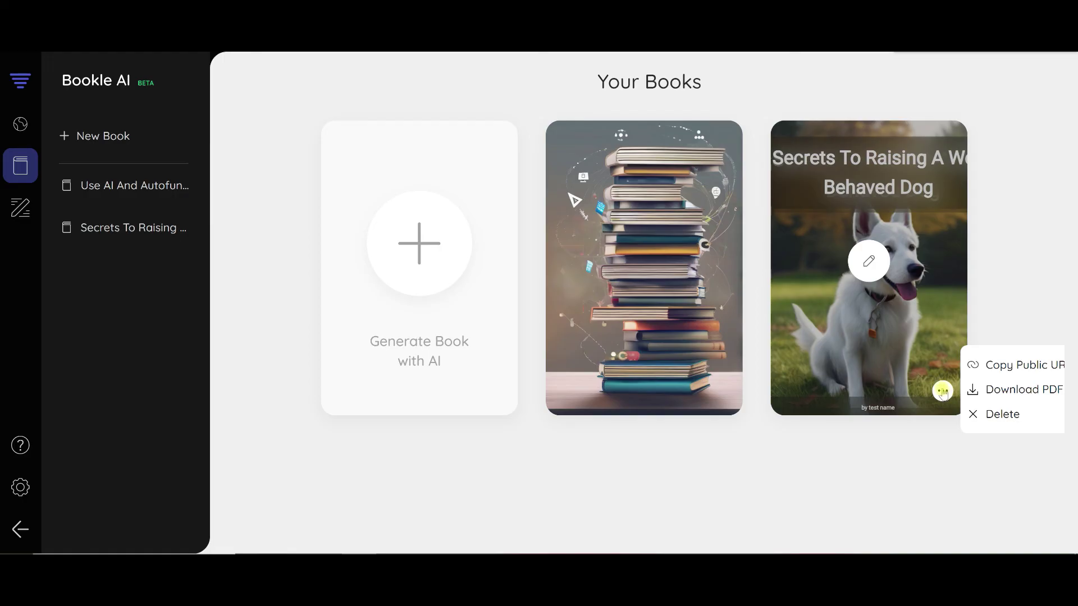
{"action": "left_click", "coordinate": [689, 470]}
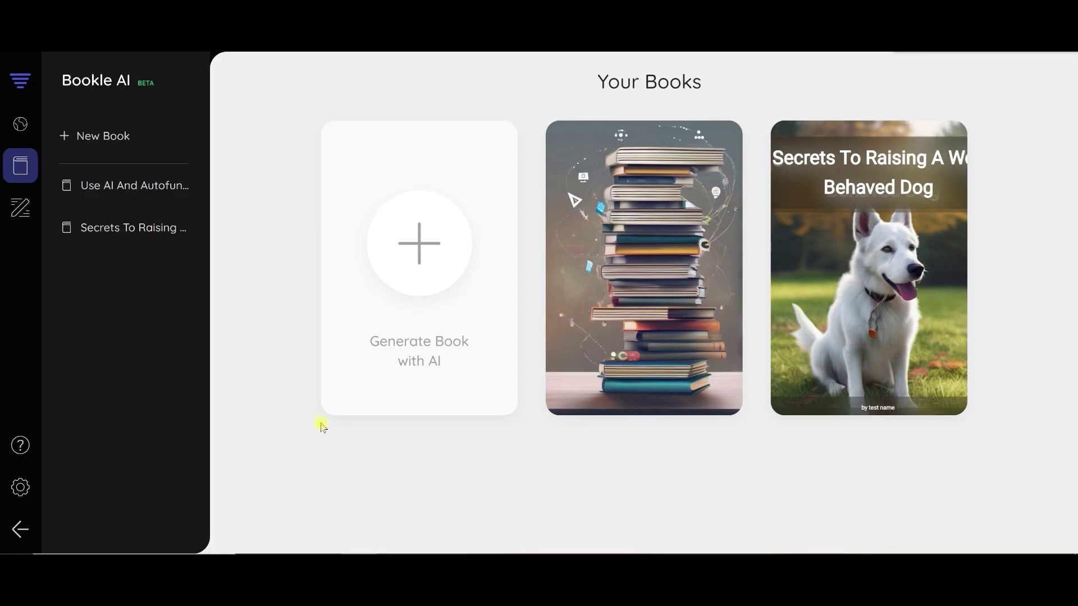